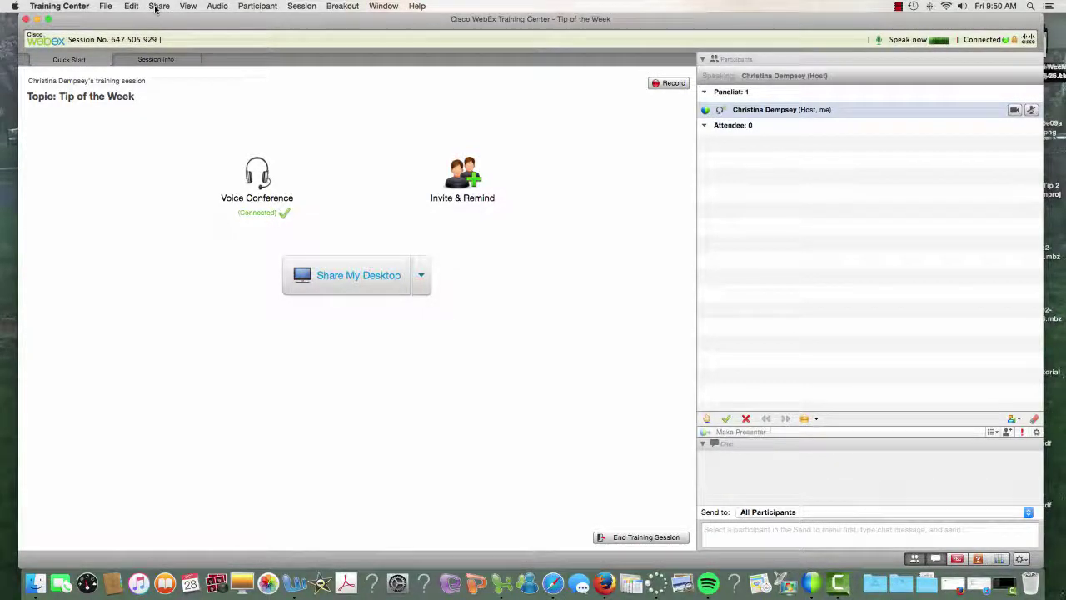
Share the file WebexTechTip.pptx from the Documents folder in the training session
left_click(157, 6)
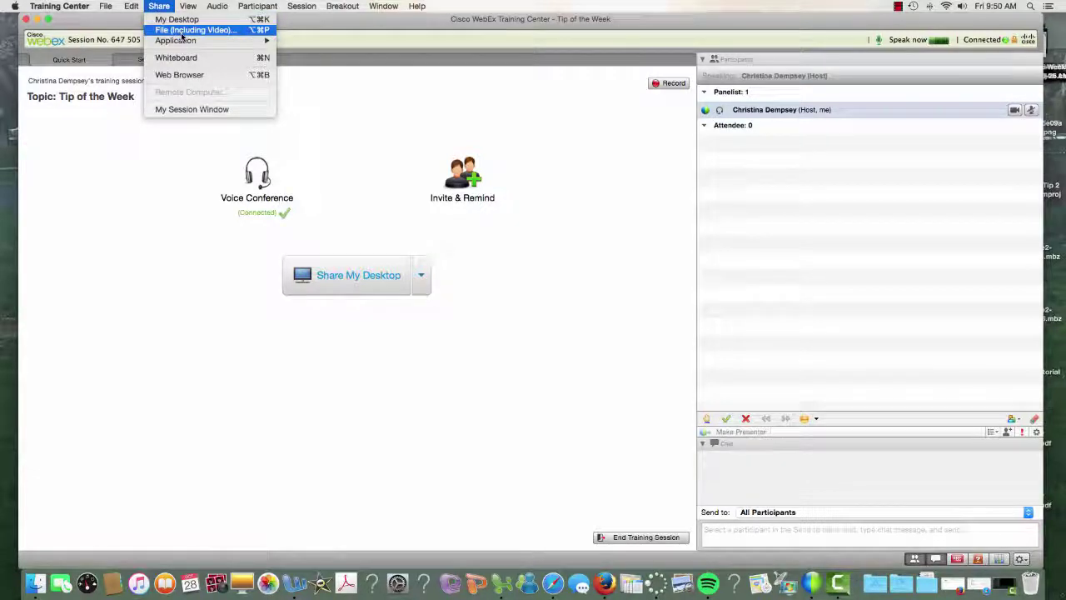
left_click(182, 33)
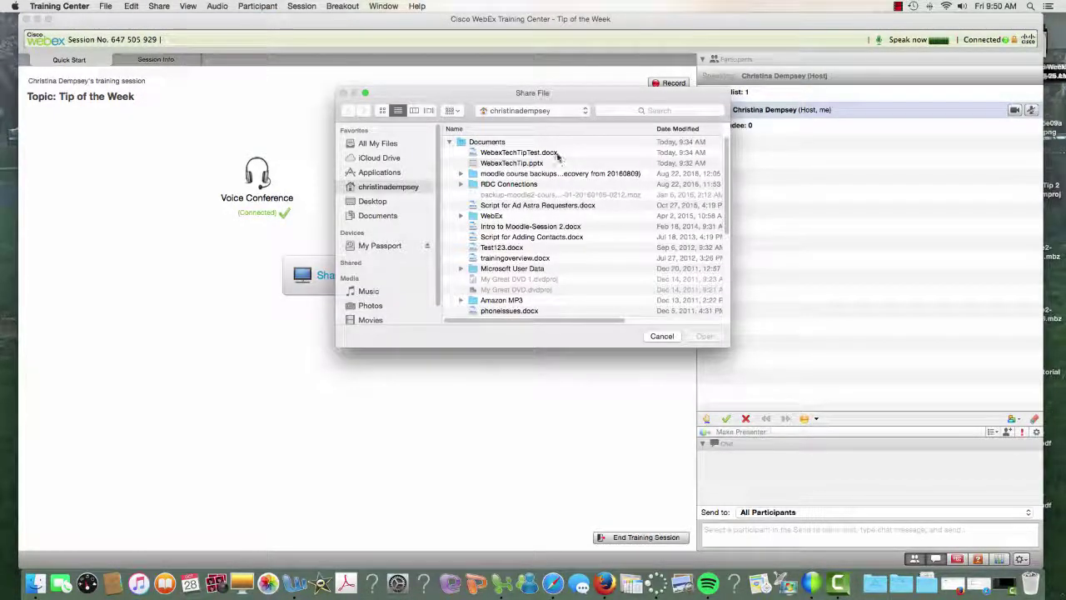
left_click(518, 163)
left_click(706, 336)
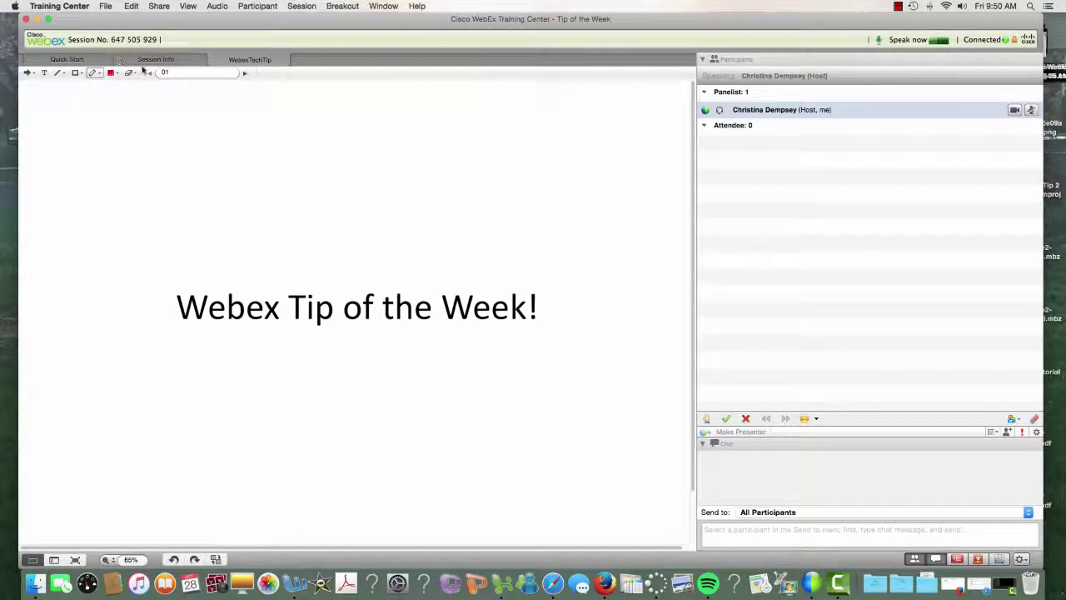
Advance the shared presentation to the Holiday Gift Giving slide and circle Mom's $50 budget in red
left_click(244, 74)
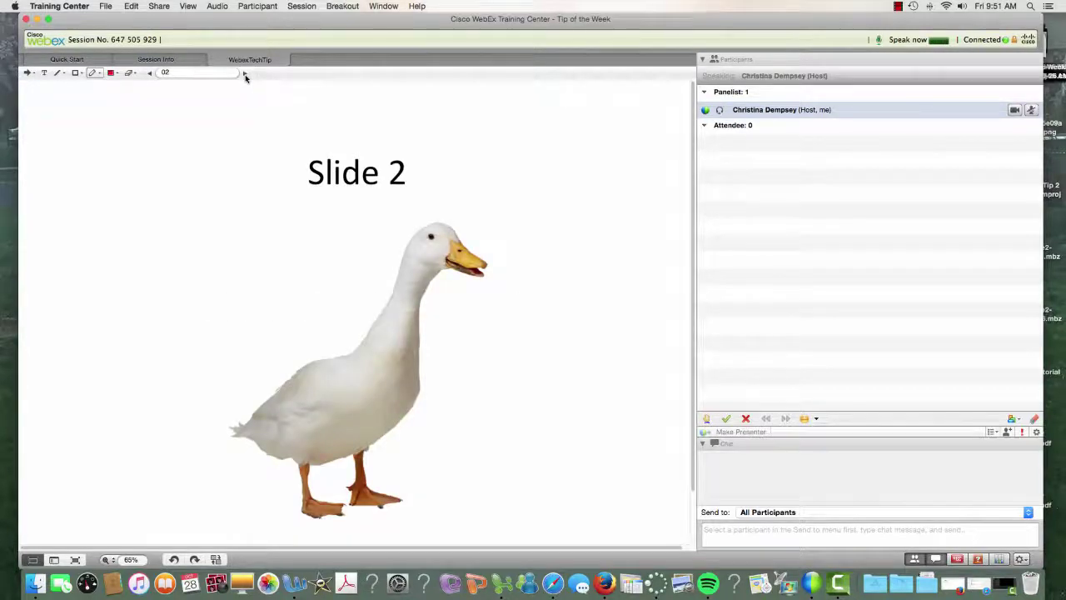
left_click(245, 74)
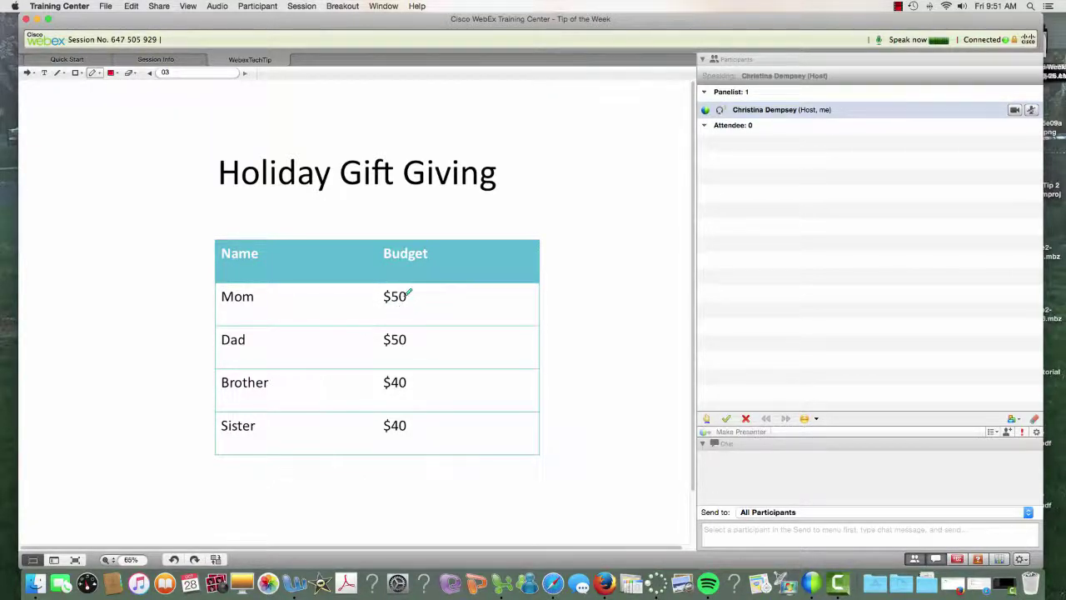
left_click_drag(392, 309, 408, 291)
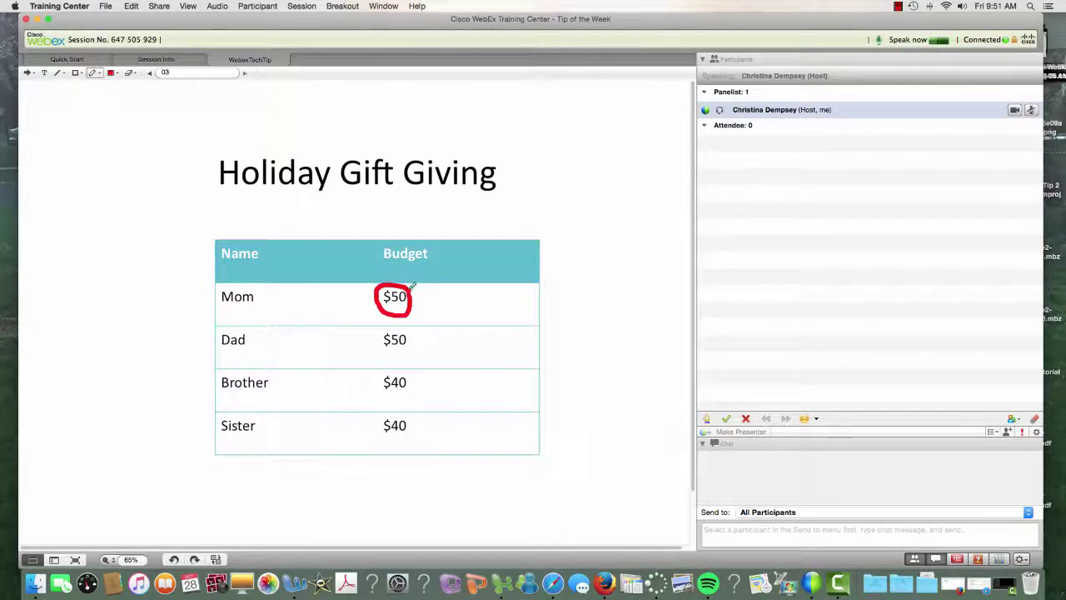
Change the annotation colour to magenta and circle Dad's $50 budget freehand
left_click(118, 74)
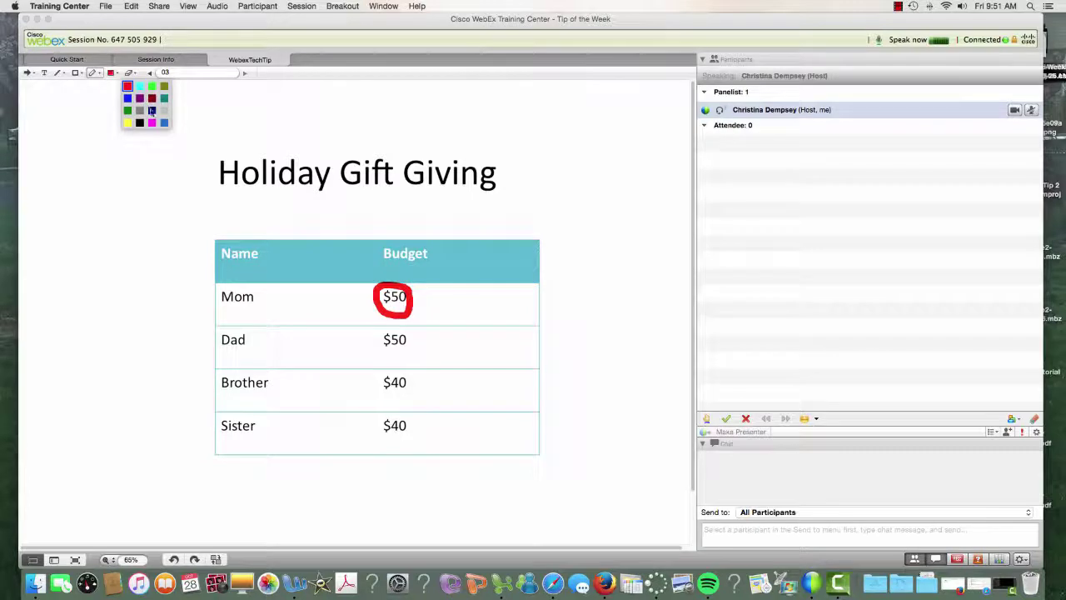
left_click(151, 123)
mouse_move(414, 331)
left_mouse_down()
mouse_move(385, 323)
mouse_move(395, 356)
mouse_move(414, 333)
left_mouse_up()
Underline the Holiday Gift Giving title with a magenta pen stroke and erase that underline
left_click(117, 73)
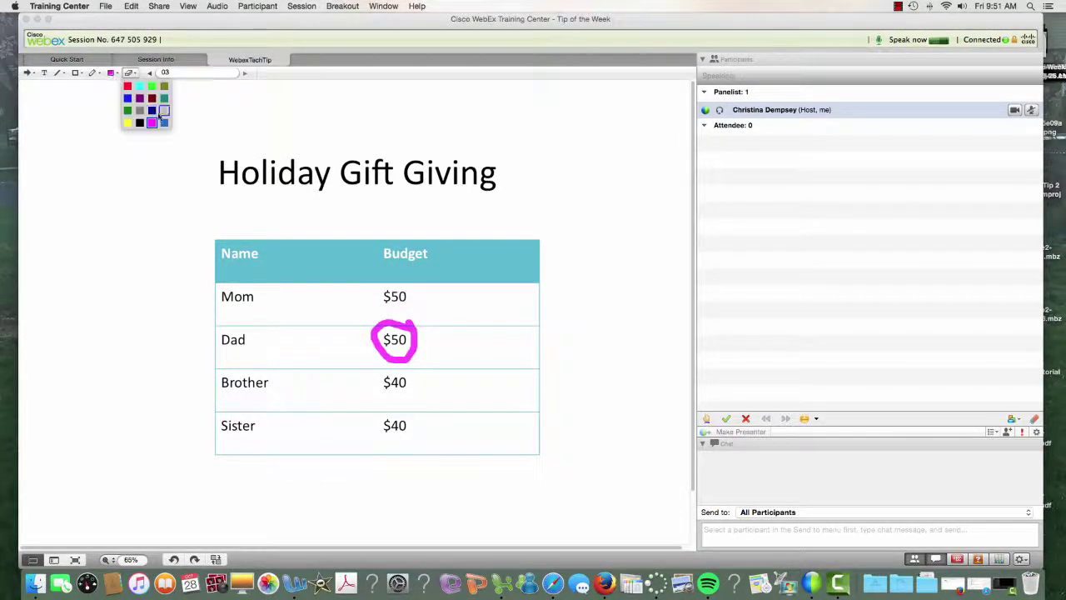
left_click(152, 123)
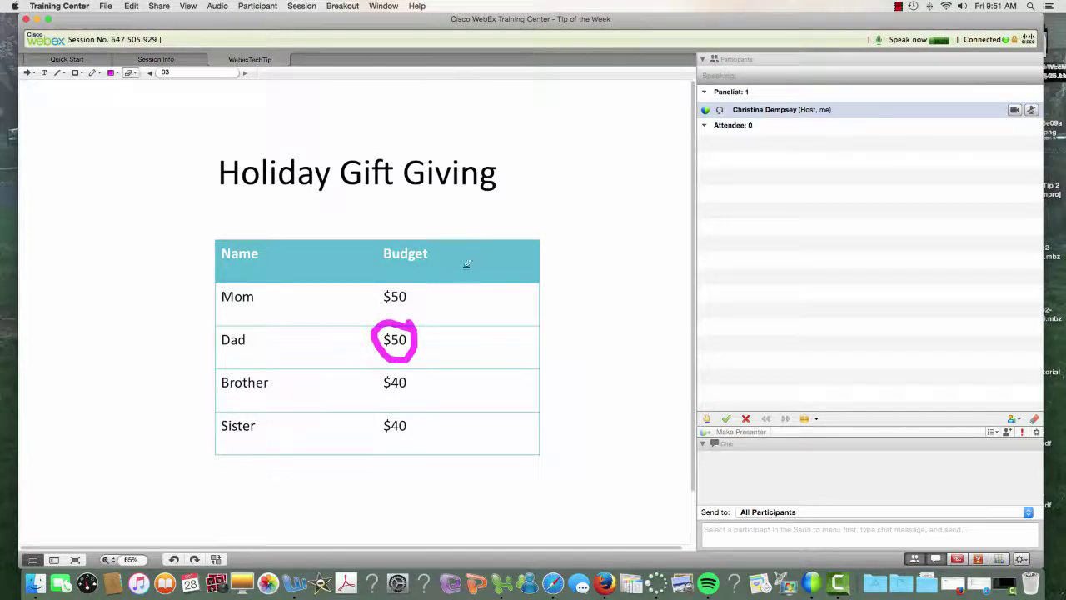
left_click(117, 74)
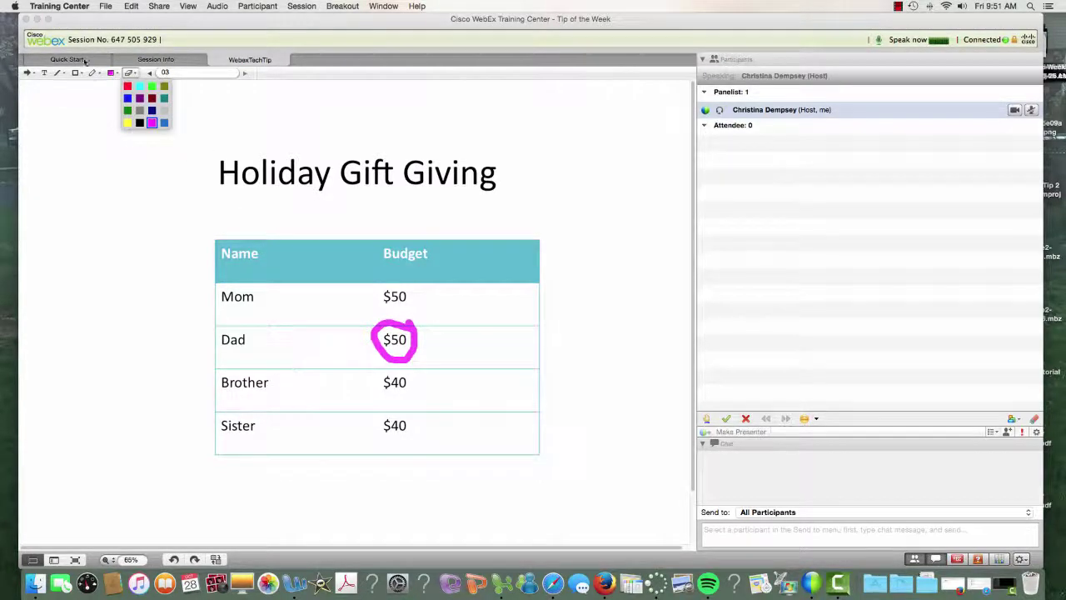
left_click(93, 72)
left_click_drag(274, 200, 433, 220)
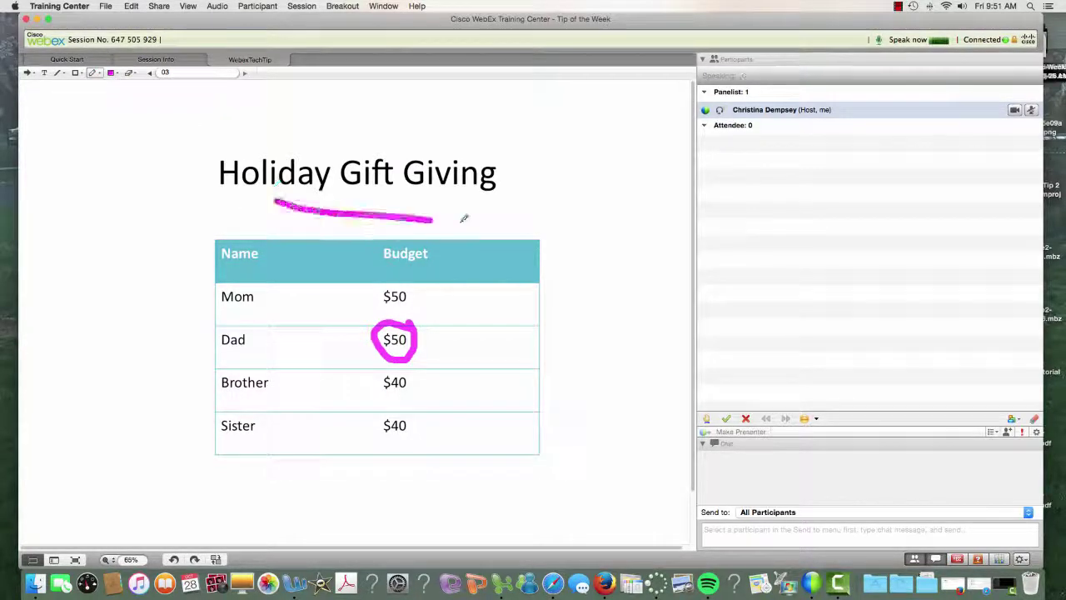
left_click(129, 73)
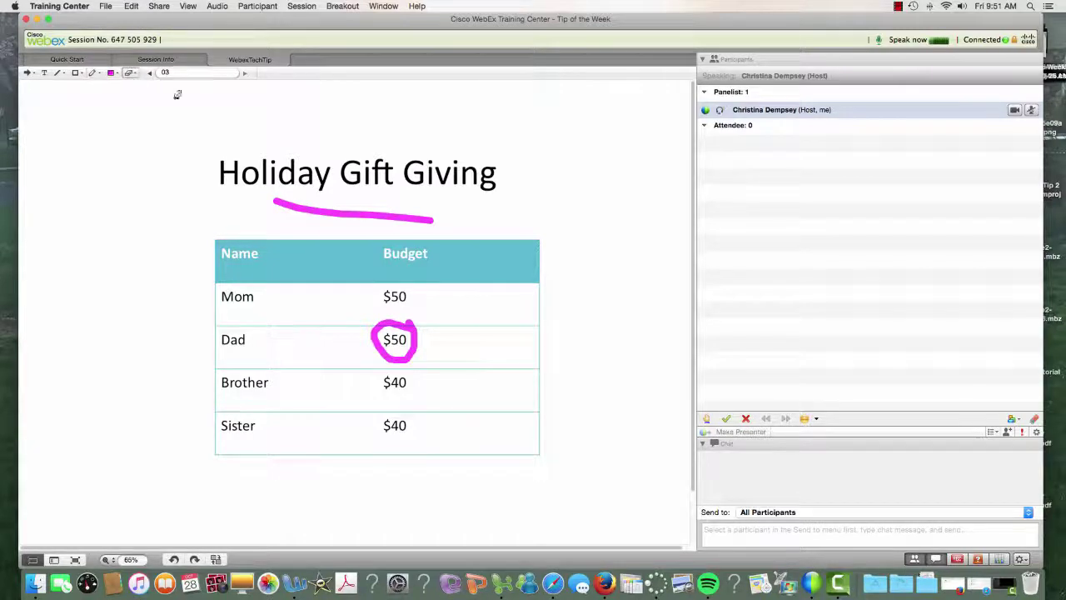
left_click(362, 213)
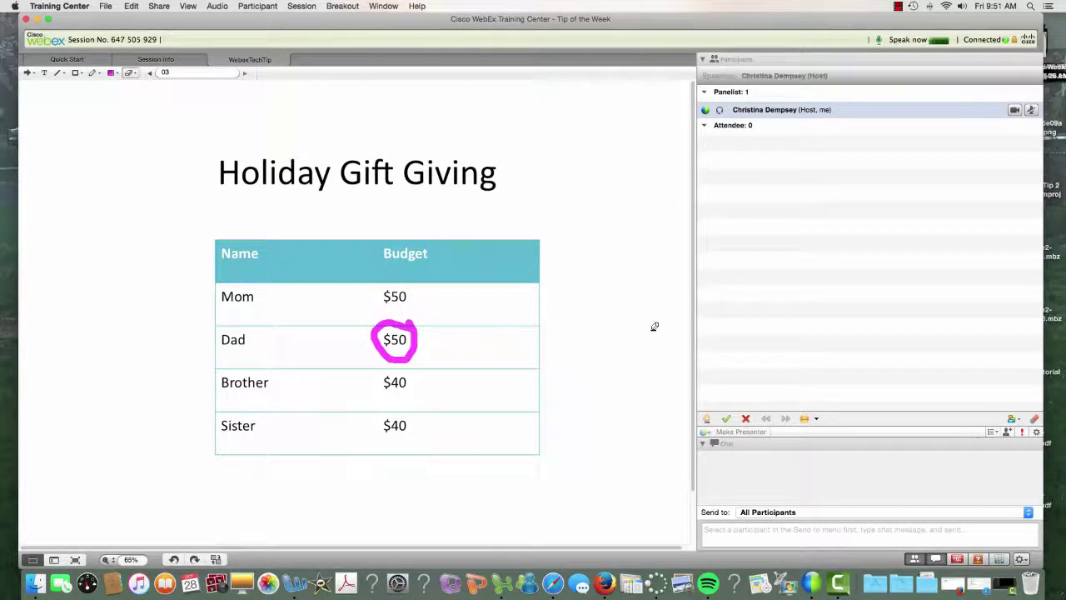
Return to slide 2 and draw two straight magenta lines near the title and an arrow pointing at the duck
left_click(149, 74)
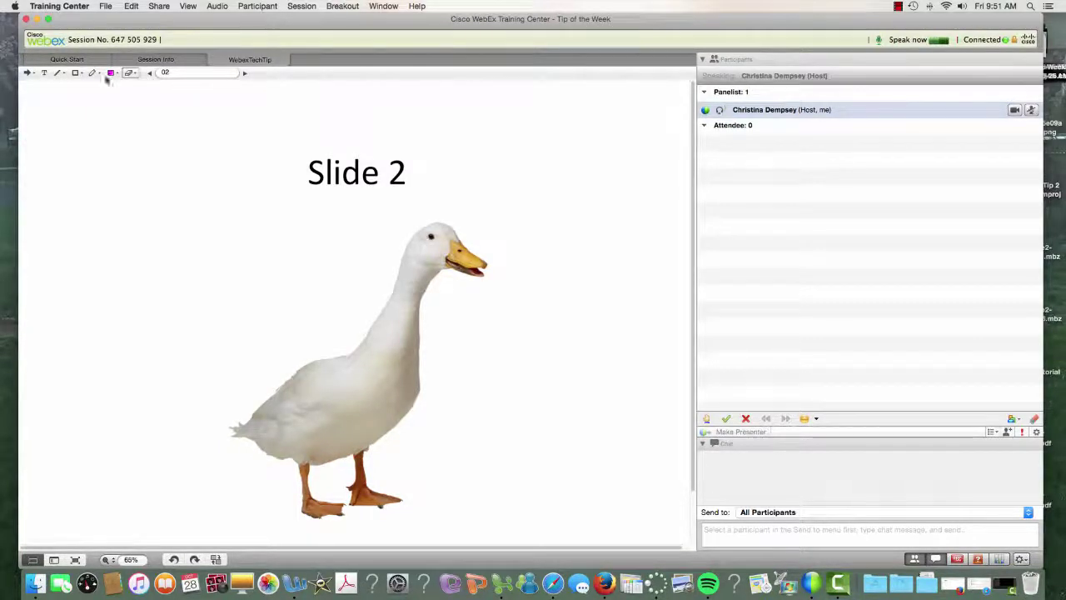
left_click(58, 73)
mouse_move(95, 98)
left_mouse_down()
mouse_move(156, 186)
mouse_move(314, 184)
left_mouse_up()
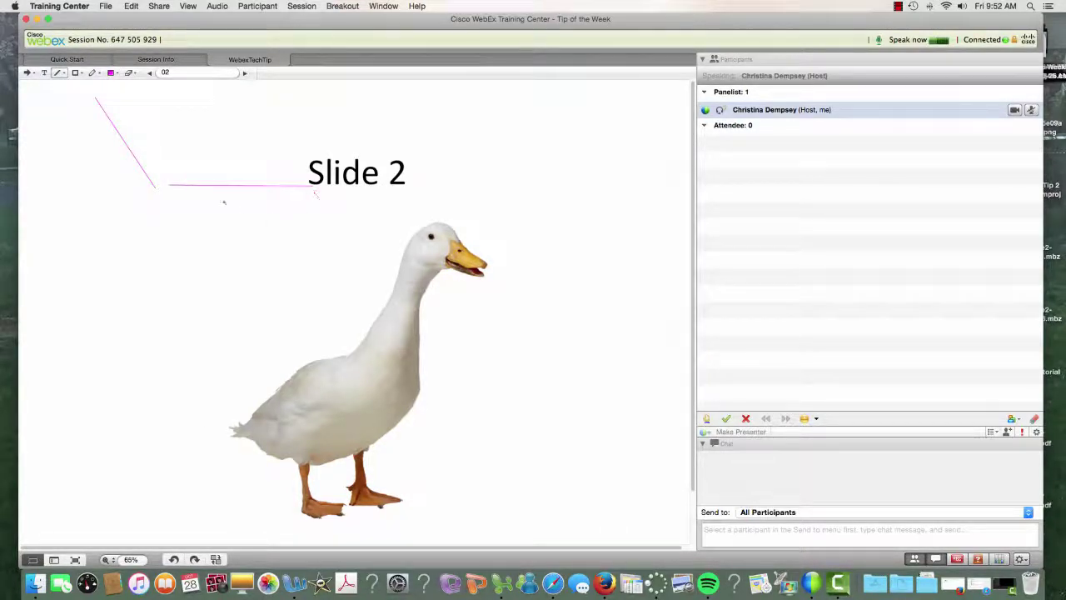
left_click_drag(295, 313, 341, 312)
Share the file WebexTechTipTest.docx in the session and bring that document into view
left_click(159, 6)
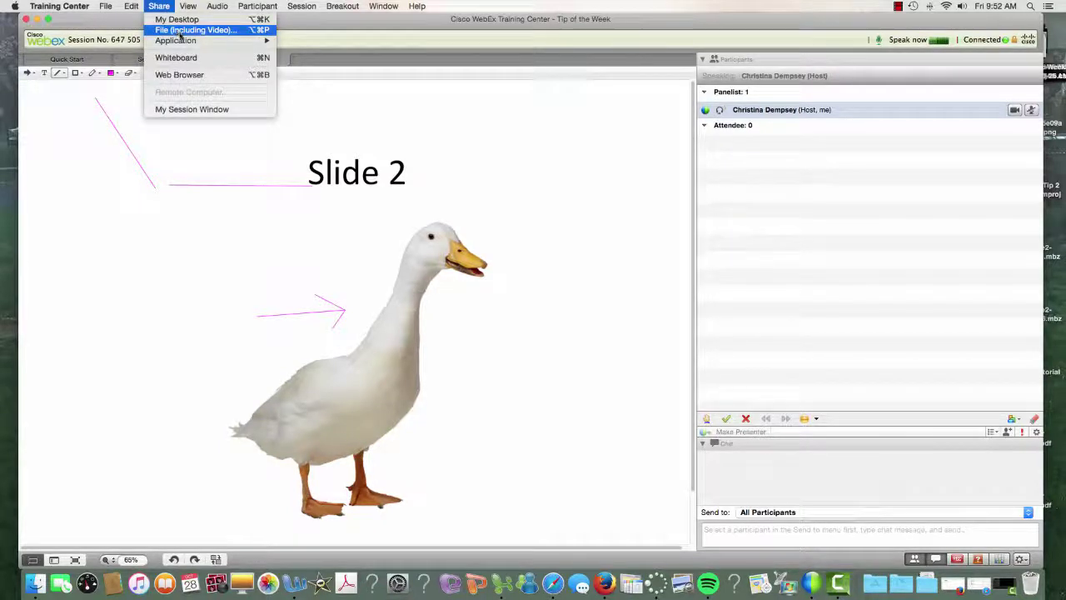
left_click(179, 31)
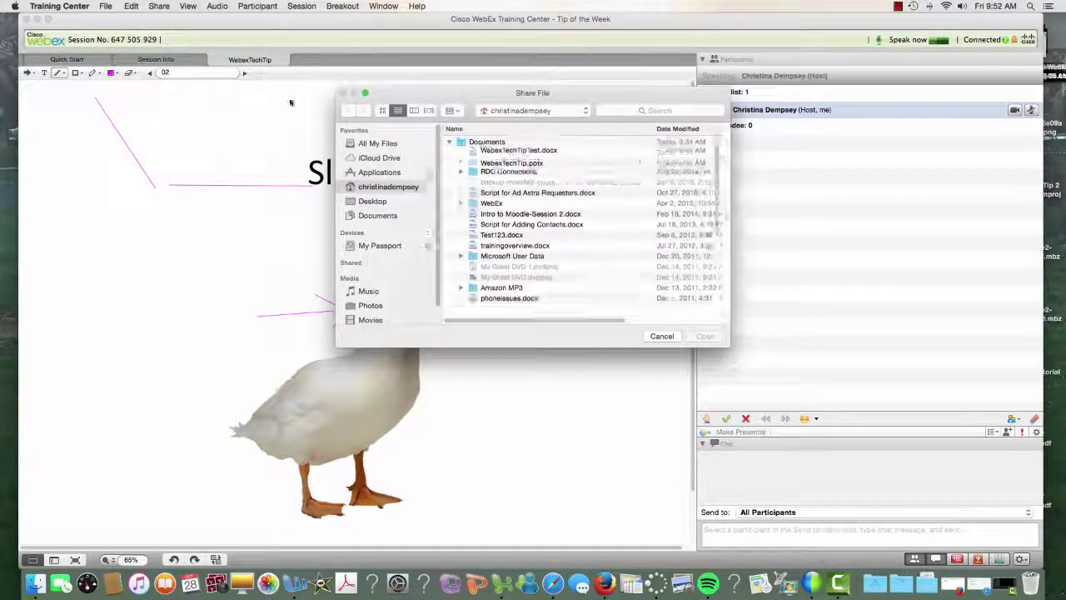
left_click(516, 154)
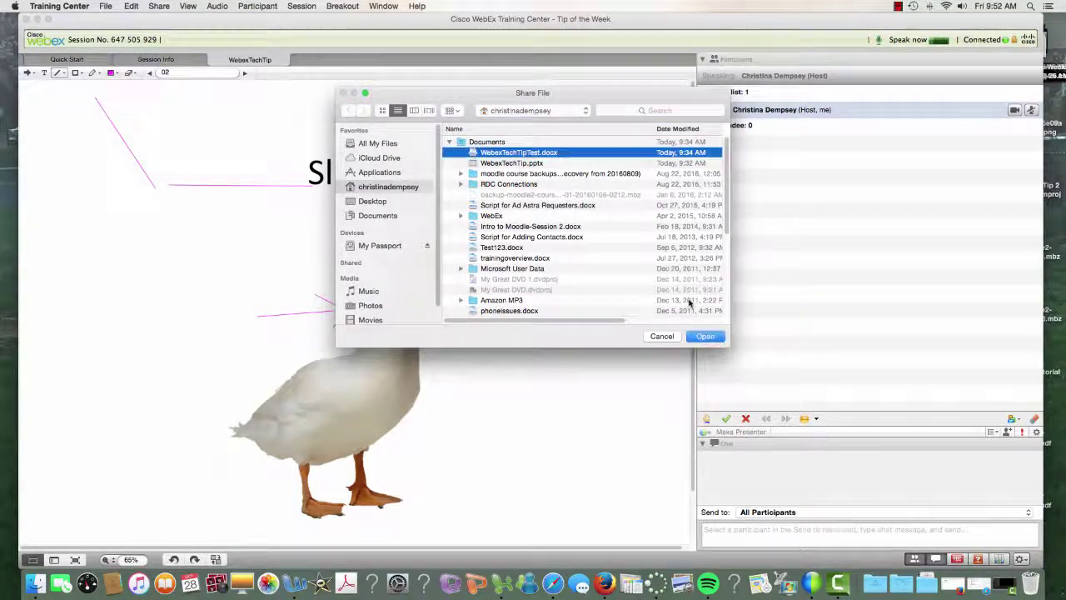
left_click(706, 337)
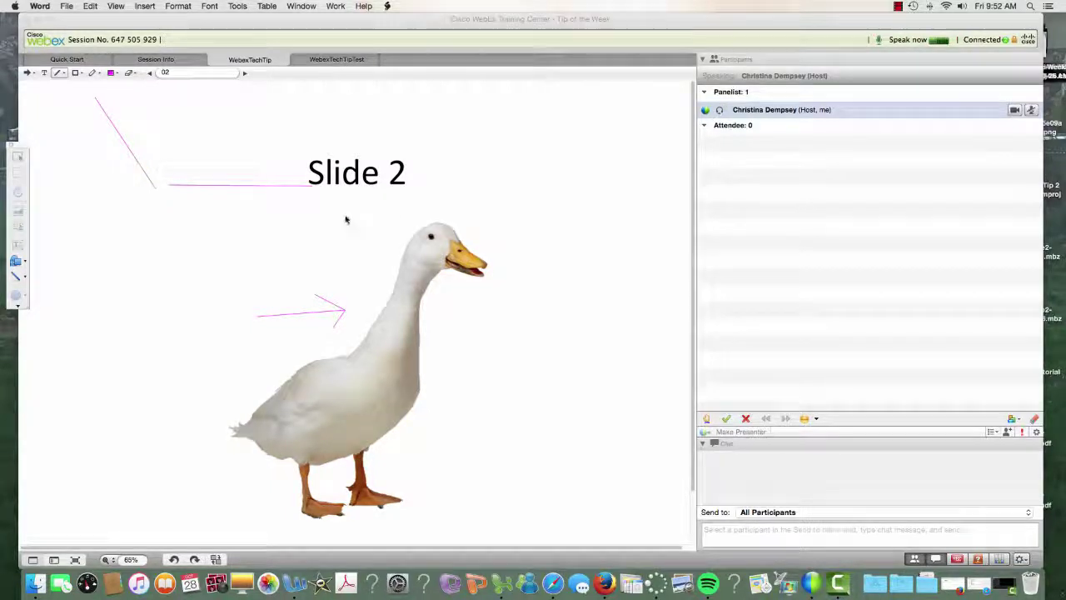
left_click(354, 65)
left_click(354, 63)
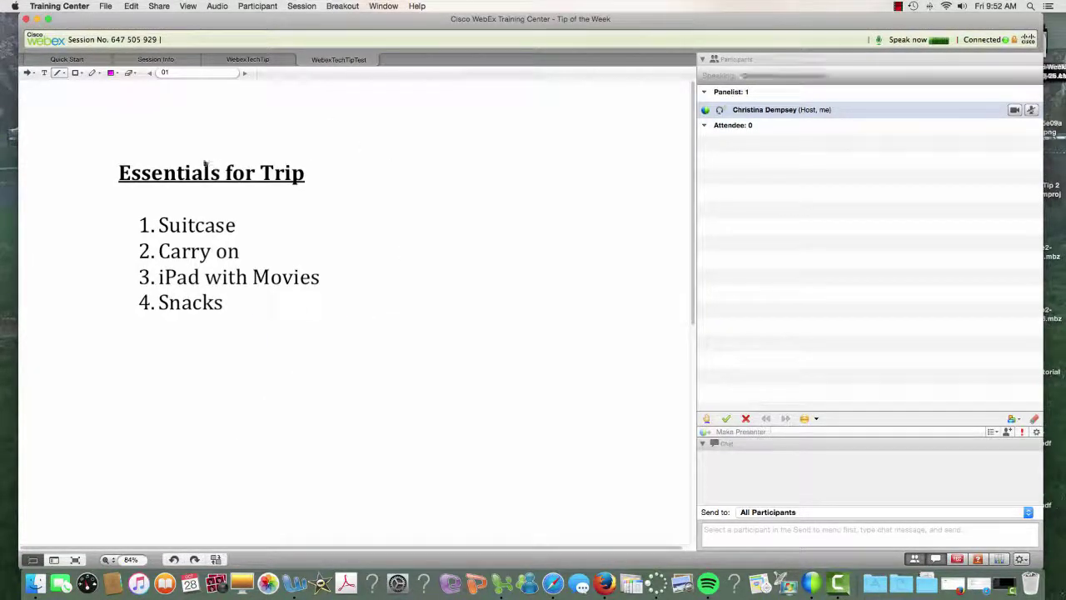
Draw yellow freehand check marks beside Suitcase, iPad with Movies and Snacks in the Essentials for Trip list
left_click(93, 73)
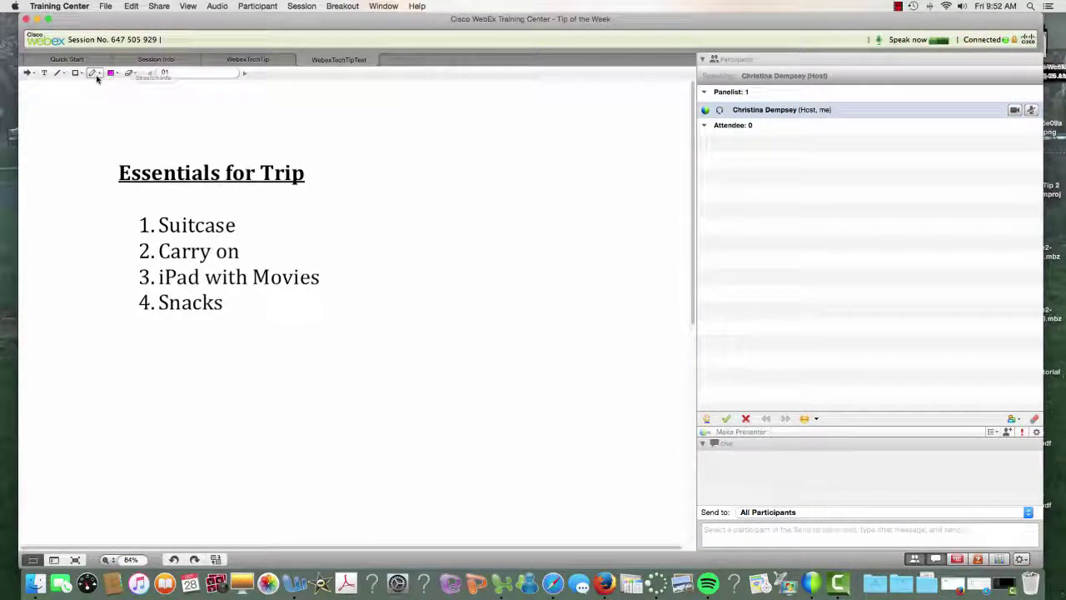
left_click(89, 73)
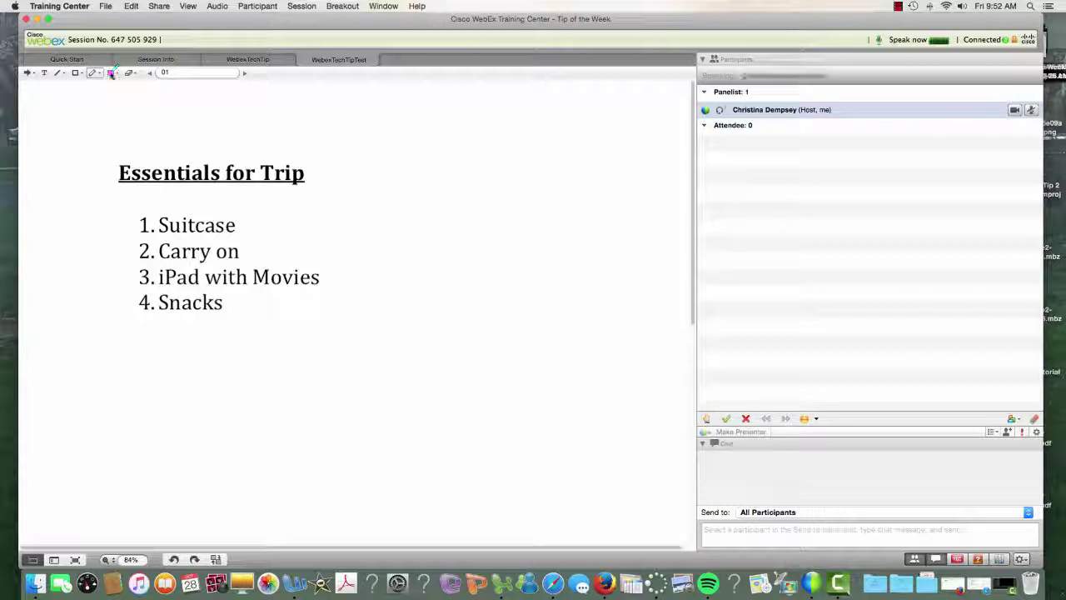
left_click(113, 73)
left_click(130, 124)
left_click_drag(237, 221, 262, 211)
left_click_drag(326, 279, 352, 268)
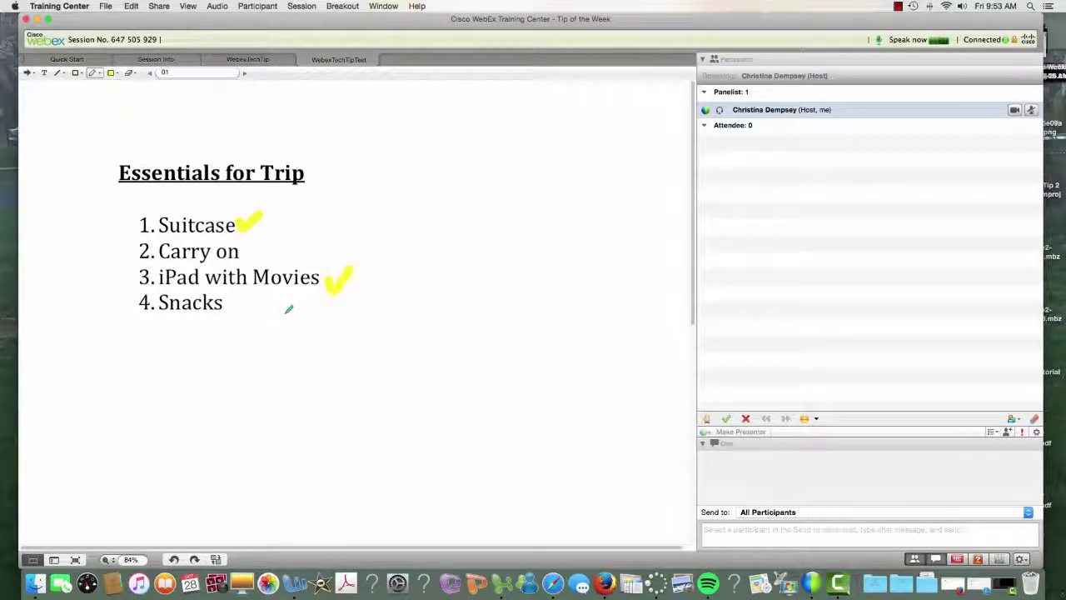
mouse_move(227, 300)
left_mouse_down()
mouse_move(244, 307)
mouse_move(259, 296)
left_mouse_up()
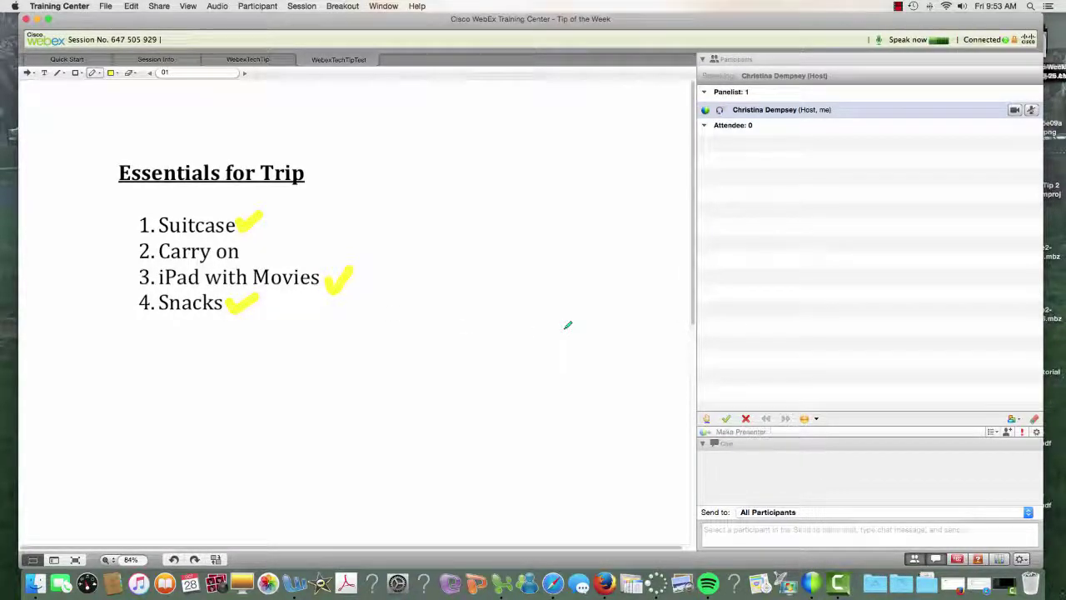
Close both shared documents, WebexTechTipTest and WebexTechTip, without saving the annotations
left_click(302, 61)
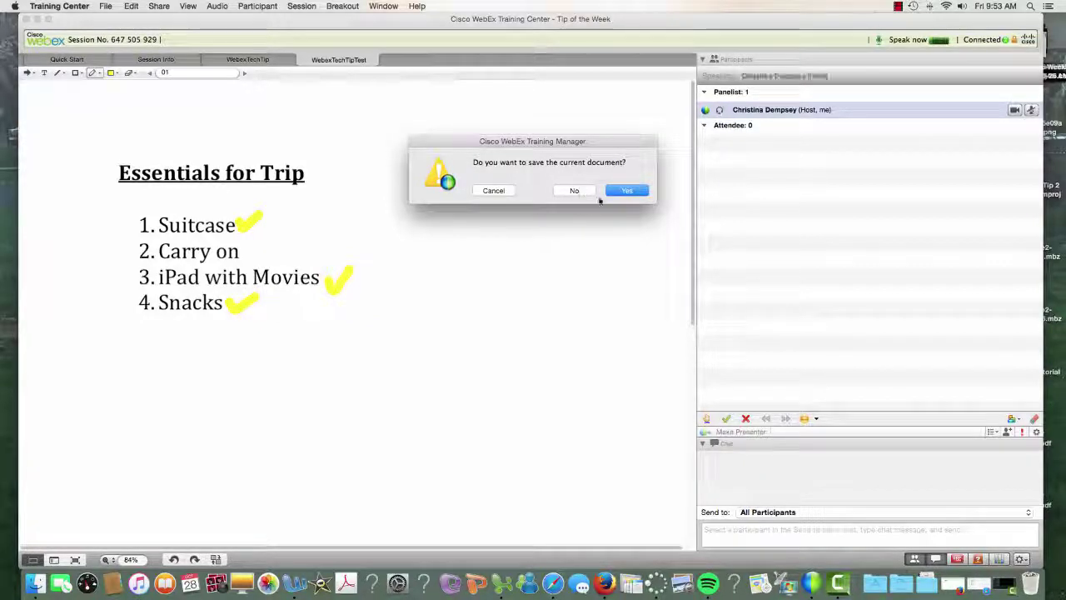
left_click(588, 191)
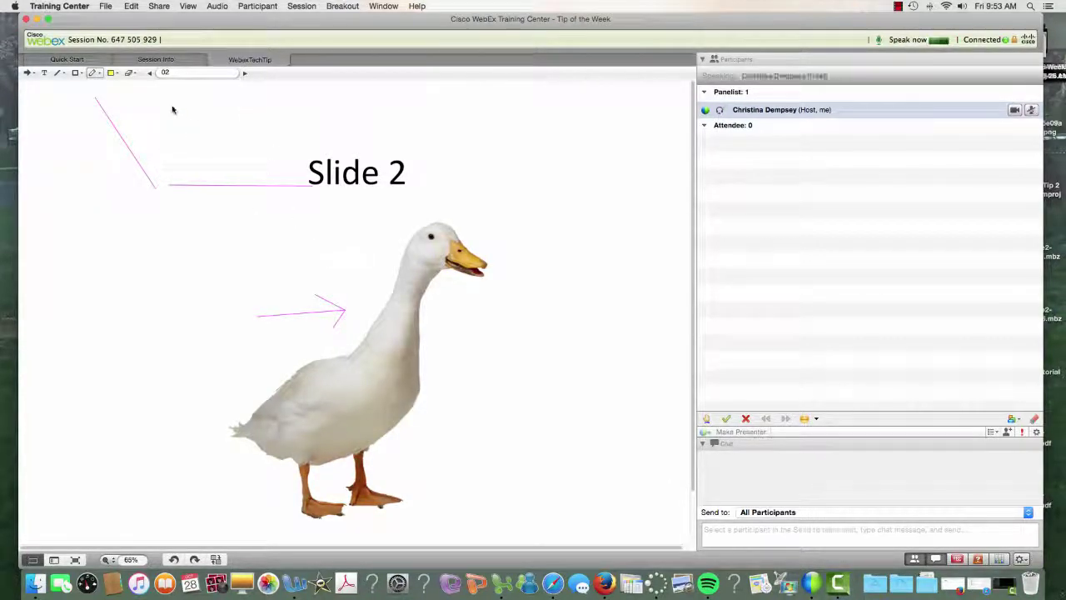
left_click(150, 75)
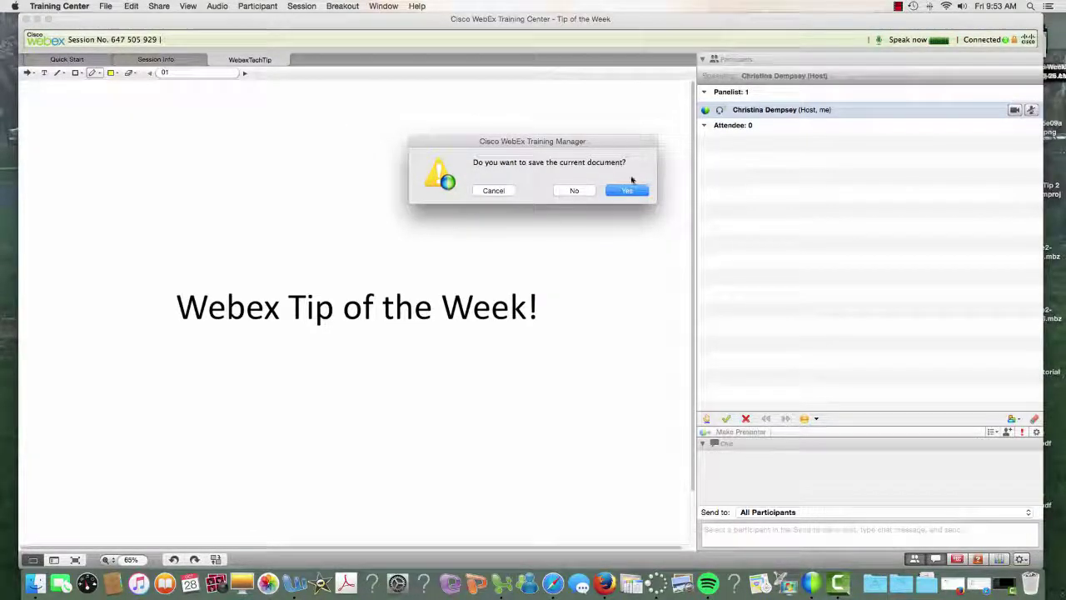
left_click(574, 191)
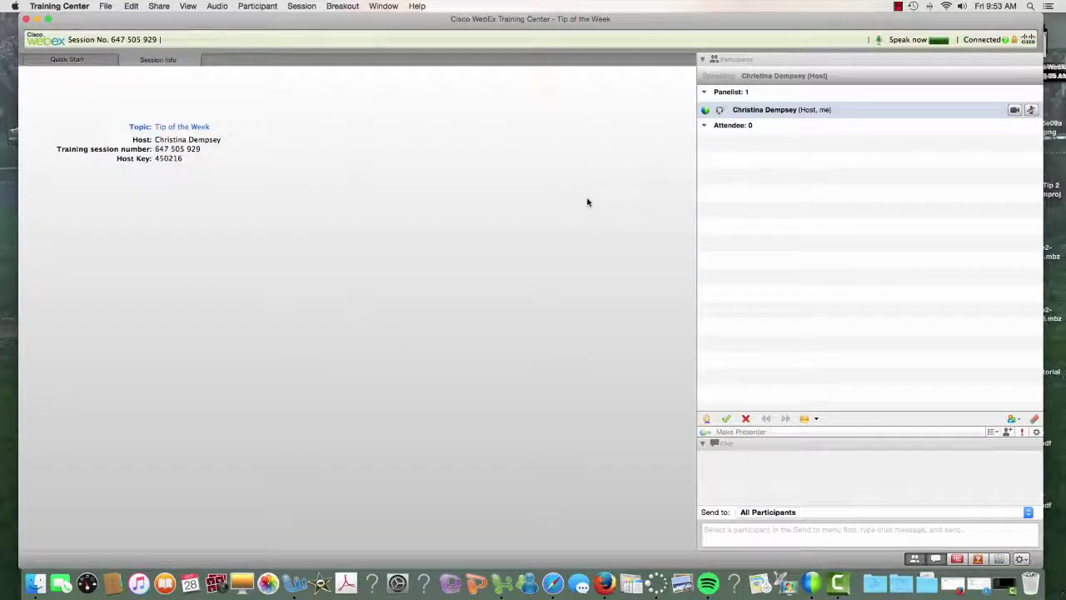